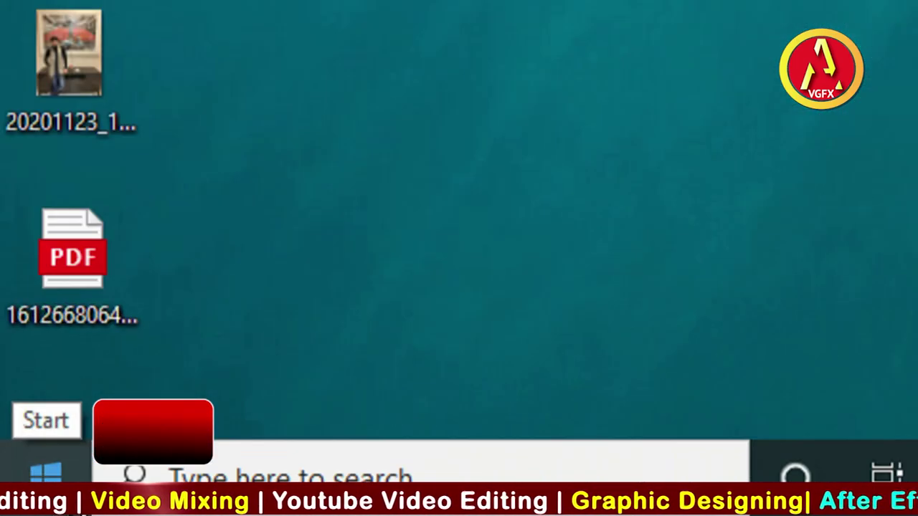
Step: Launch Adobe Premiere Pro 2021 from the Start menu's app list
click(47, 477)
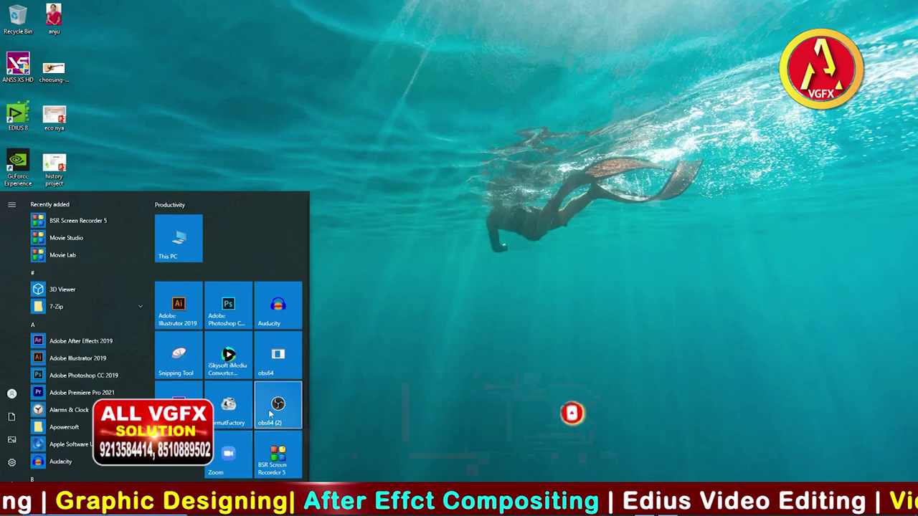
right_click(59, 392)
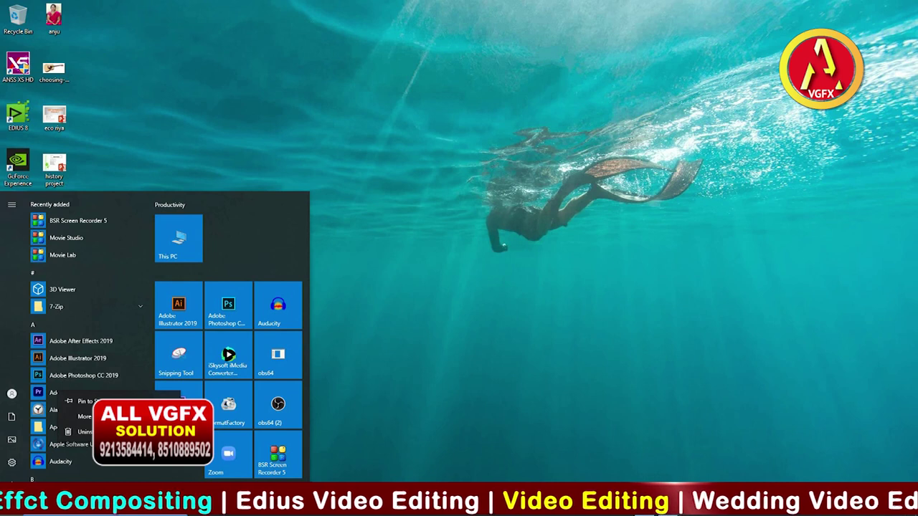
click(84, 399)
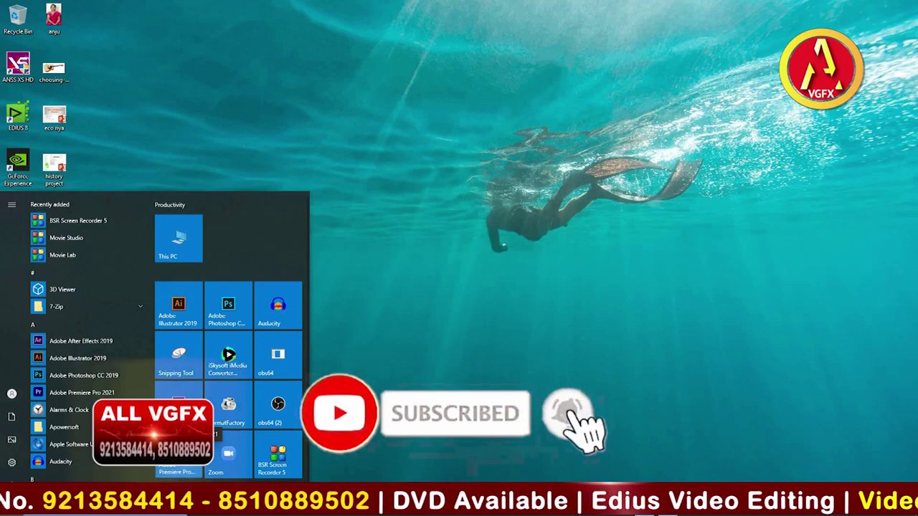
click(493, 385)
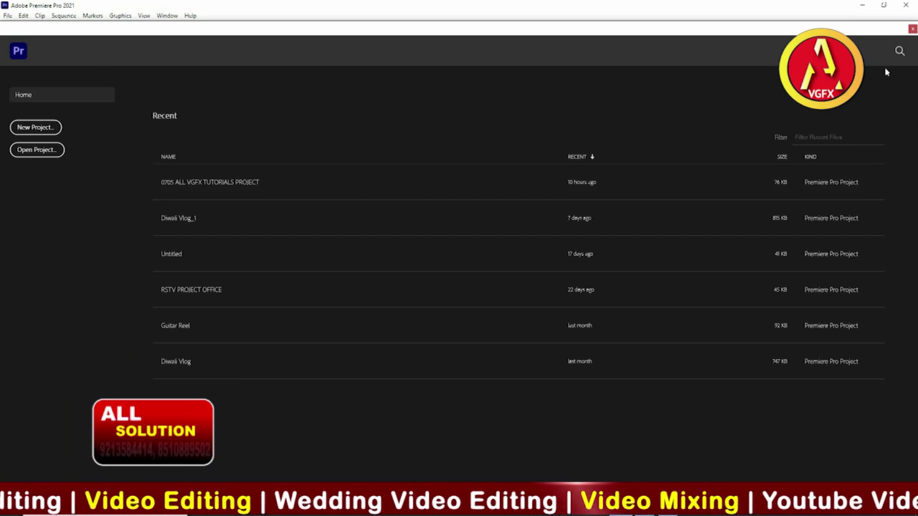
Step: Start a new project and replace the name Untitled with NEW PROJECT
click(43, 133)
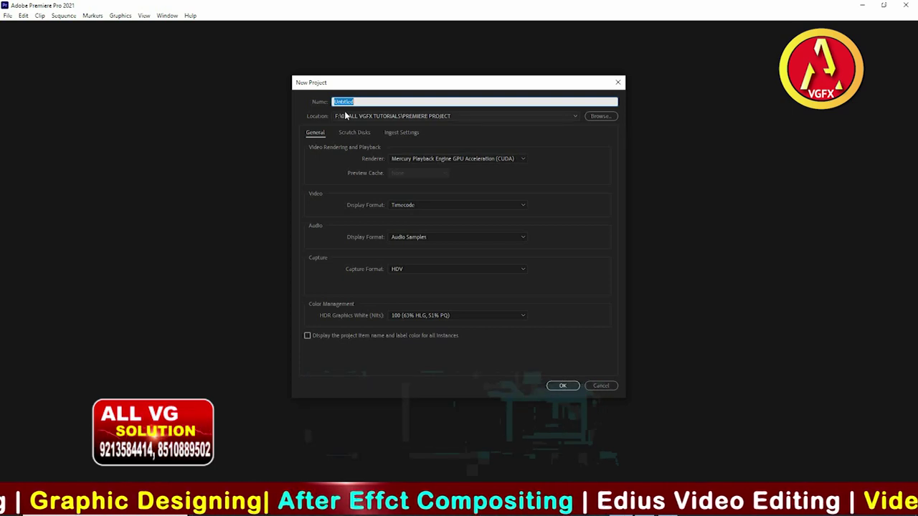
key(Escape)
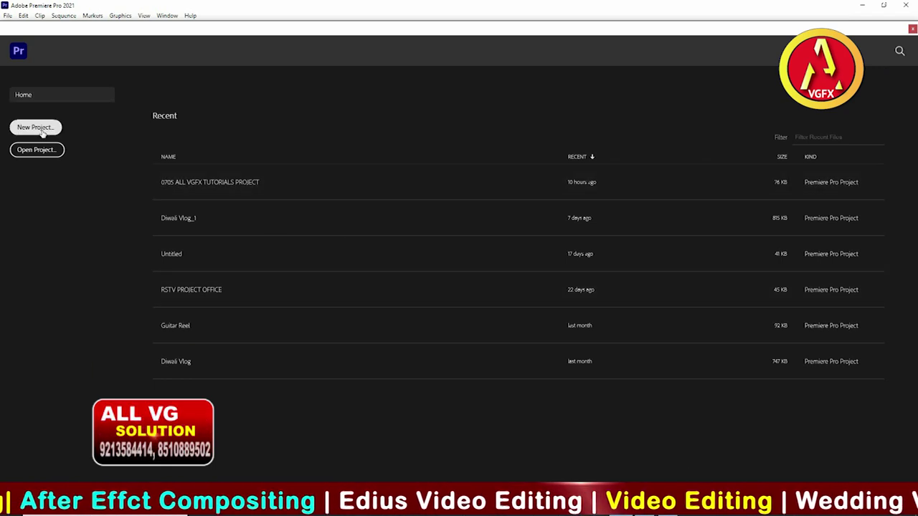
click(35, 126)
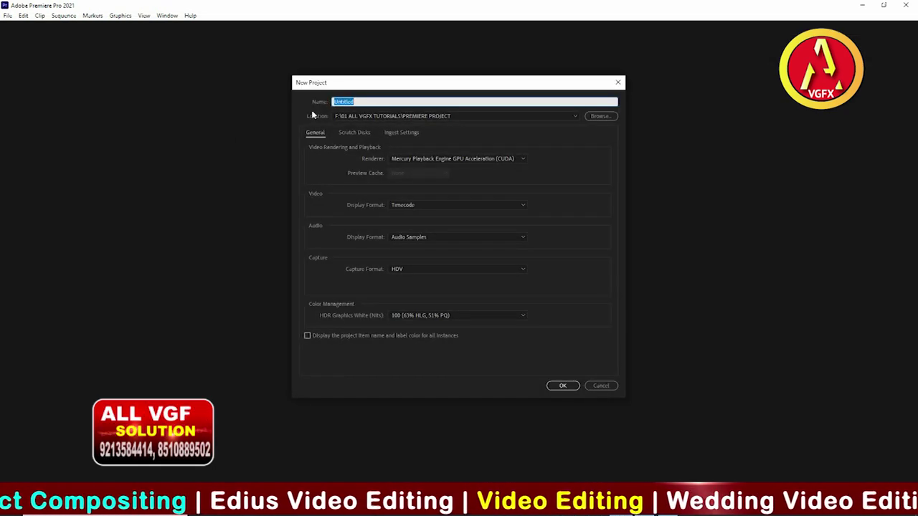
drag(403, 84, 363, 131)
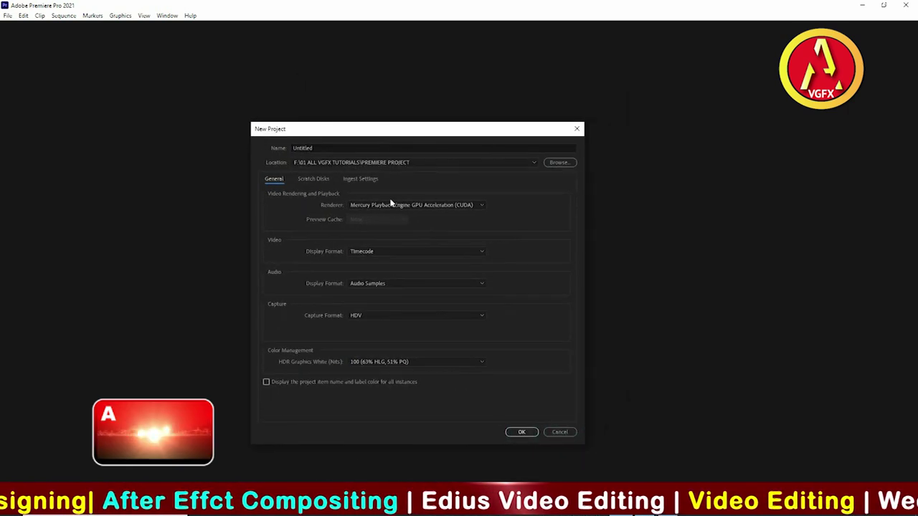
drag(312, 148, 257, 143)
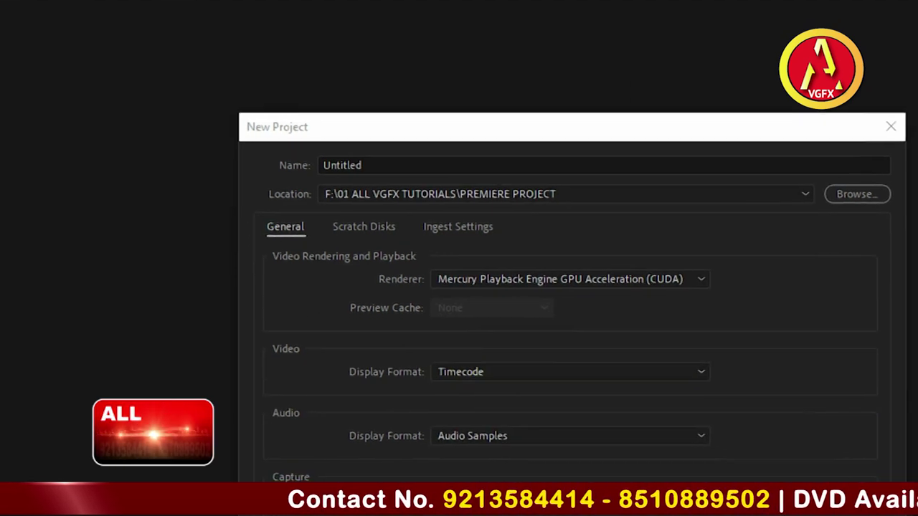
click(481, 165)
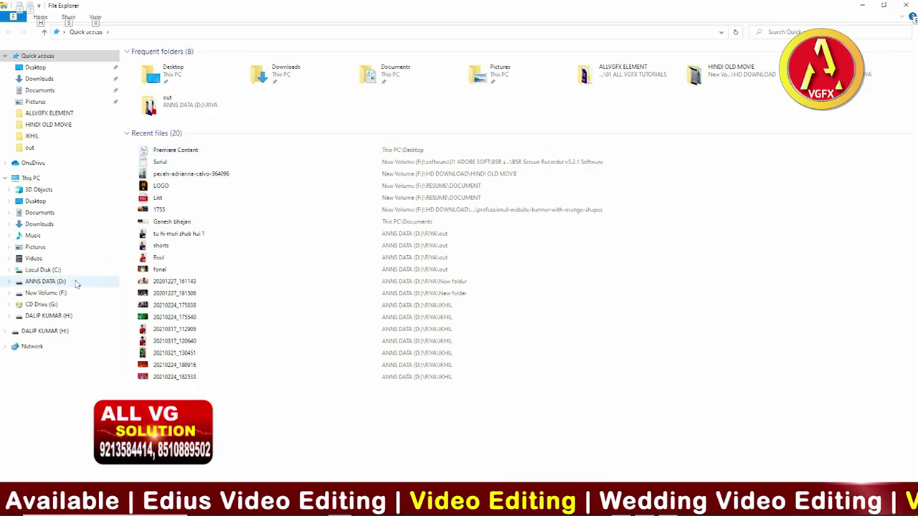
Step: Open the New Volume (F:) drive in File Explorer
click(63, 295)
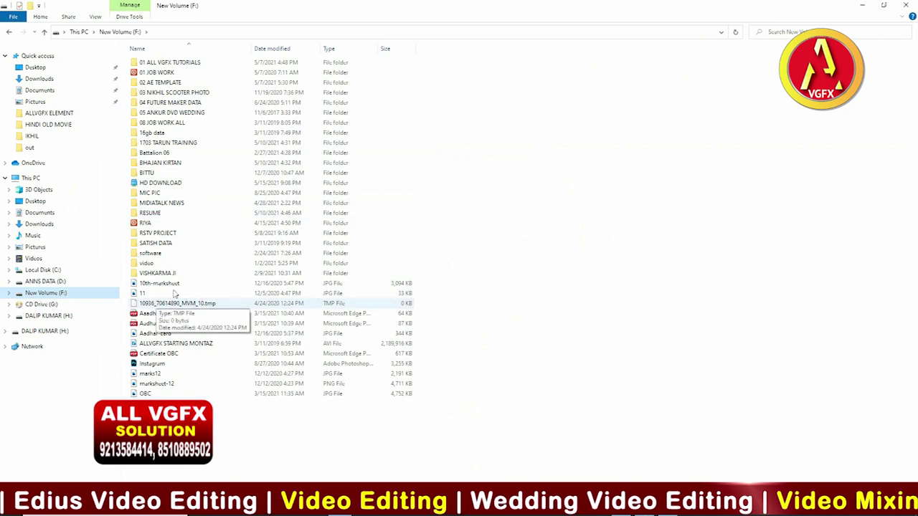
right_click(330, 436)
mouse_move(284, 424)
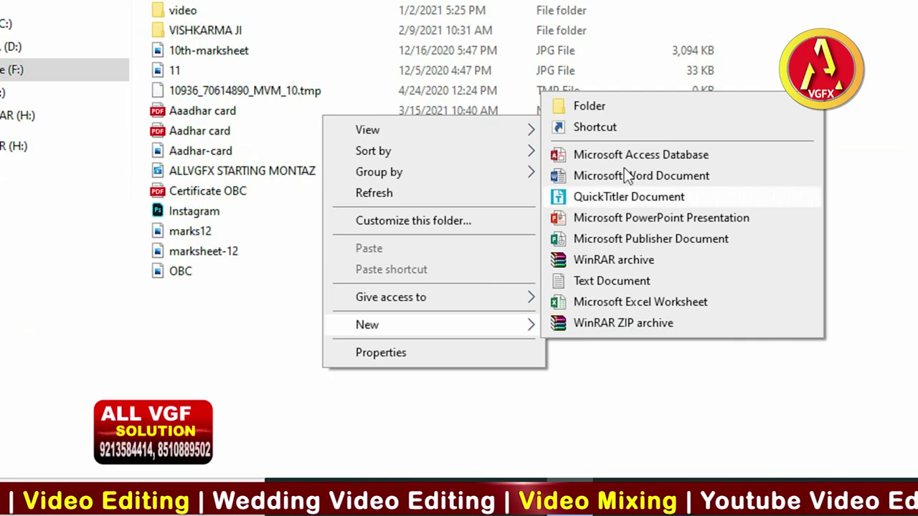
click(604, 400)
Step: Create a new folder on F: named 1405 TRAINING and select it
right_click(550, 363)
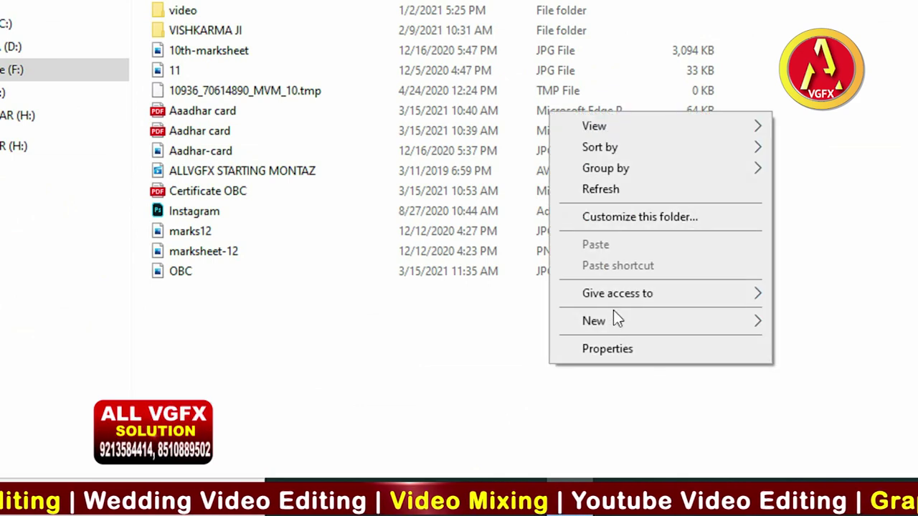
mouse_move(613, 319)
click(824, 106)
text(TRAINI)
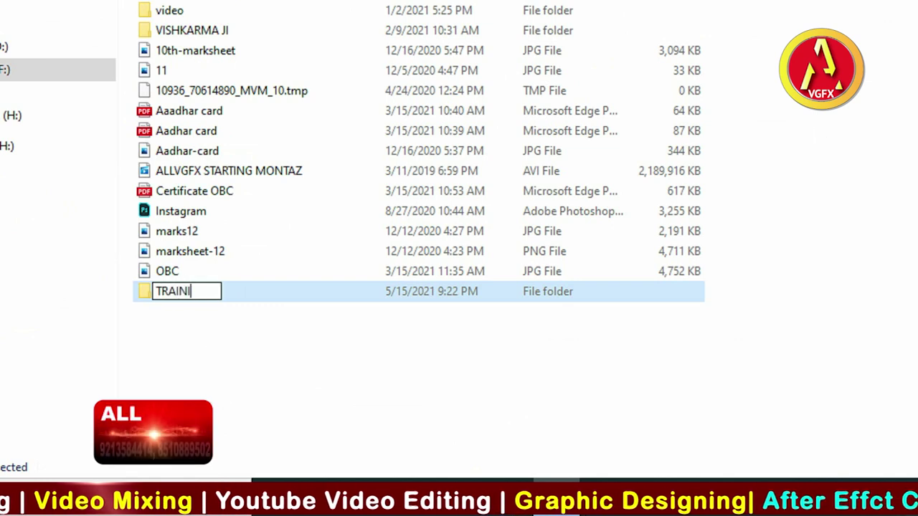
text(NG)
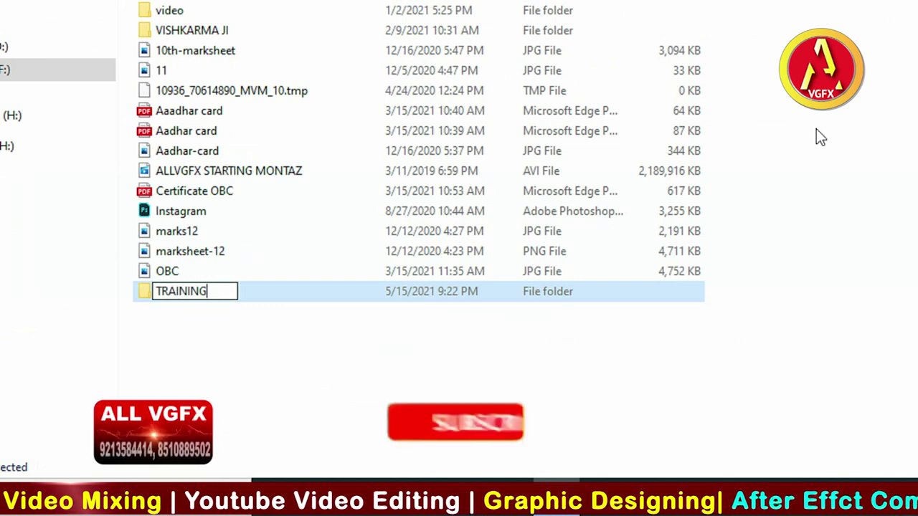
key(Return)
key(F2)
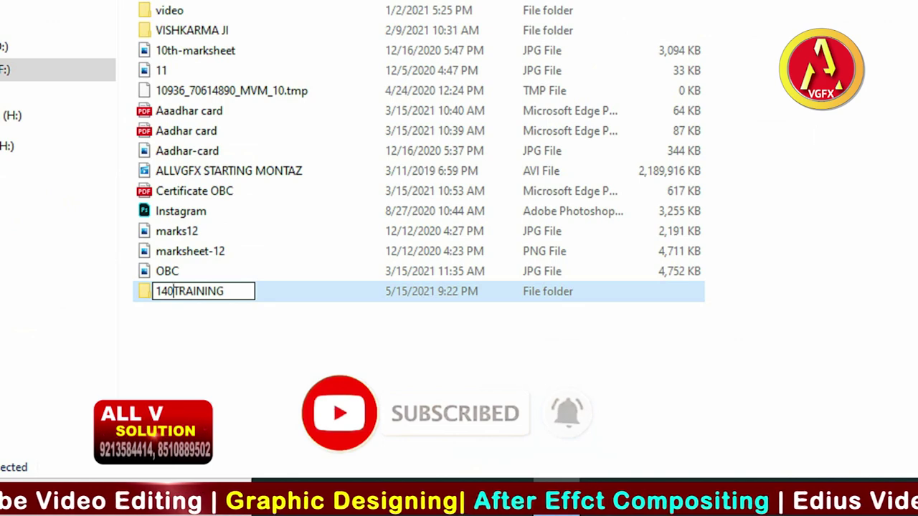
text(5)
key(Return)
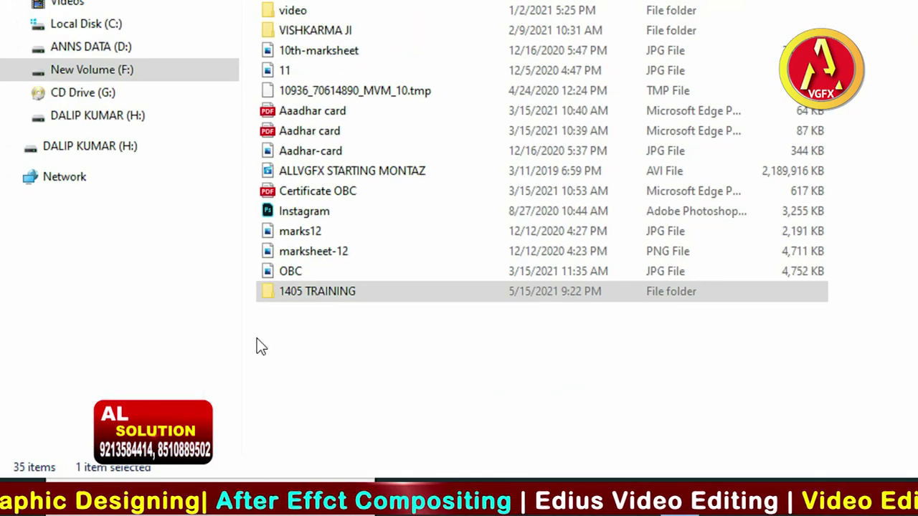
click(316, 287)
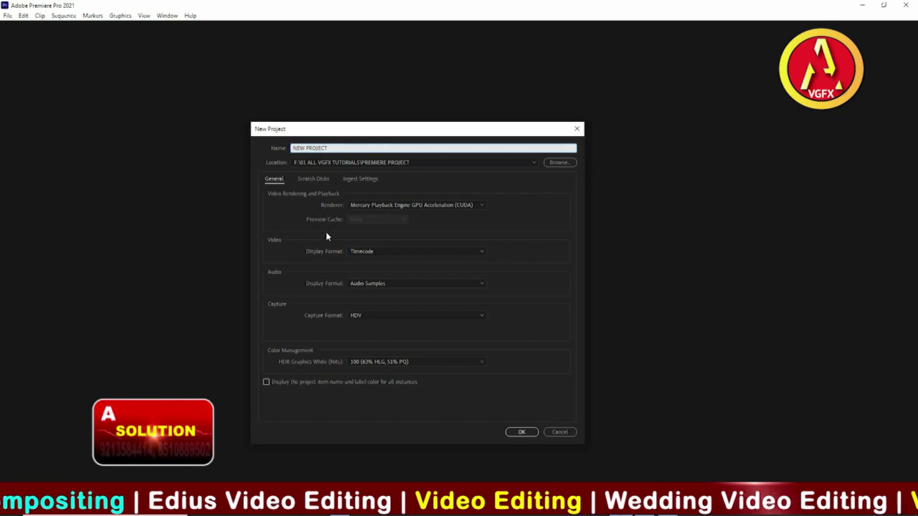
Step: Browse to New Volume (F:) and select 1405 TRAINING as the project location
click(559, 163)
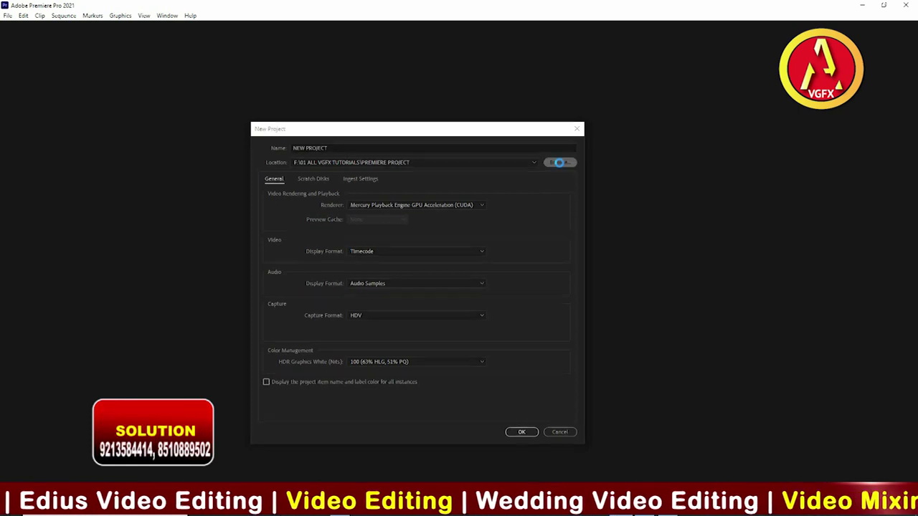
click(215, 368)
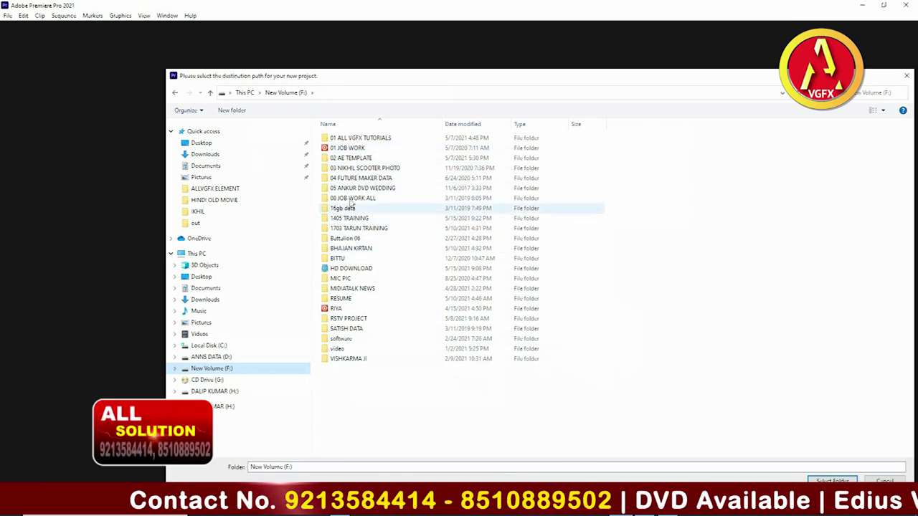
click(349, 221)
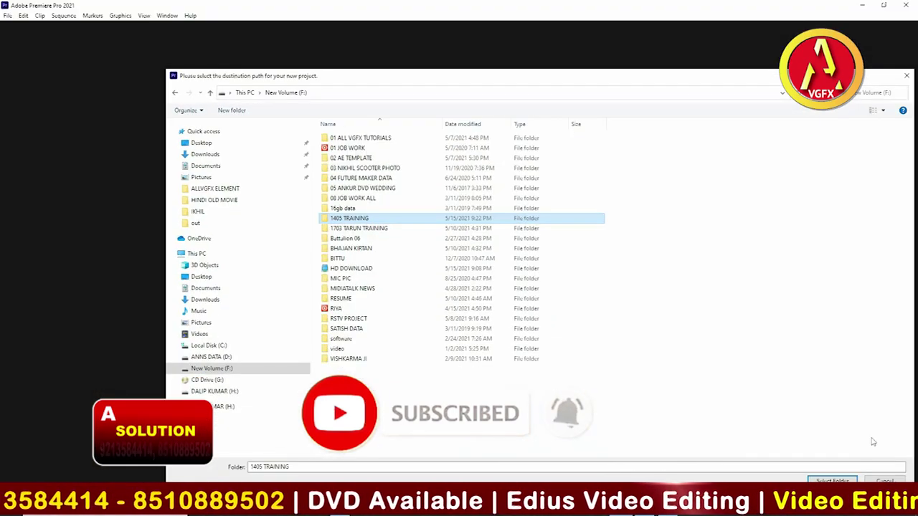
click(832, 480)
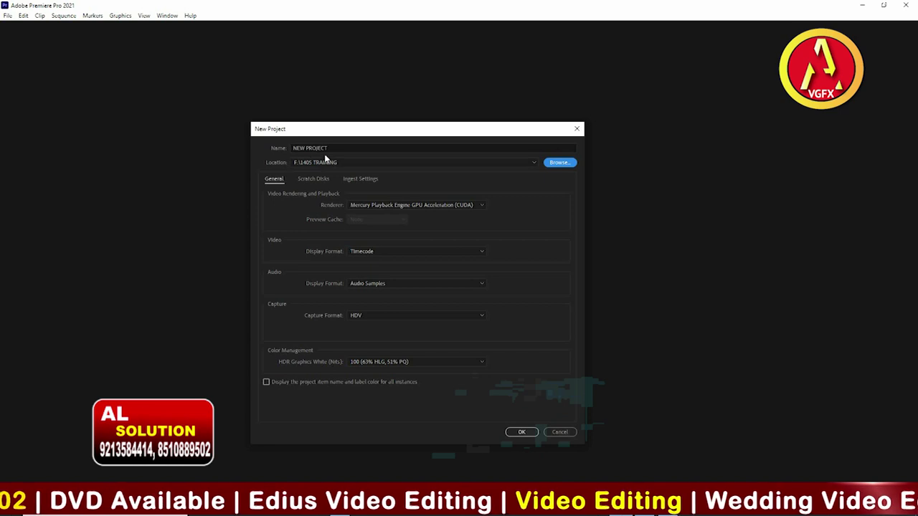
click(346, 148)
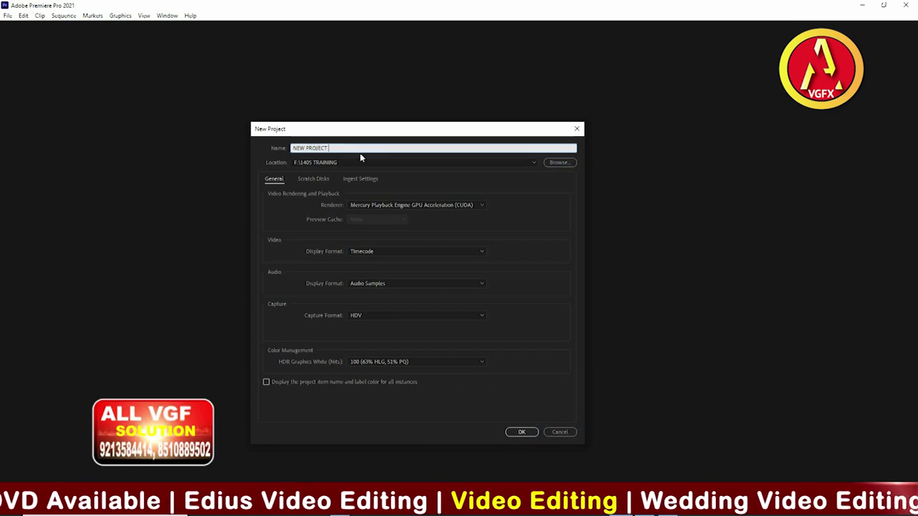
click(311, 180)
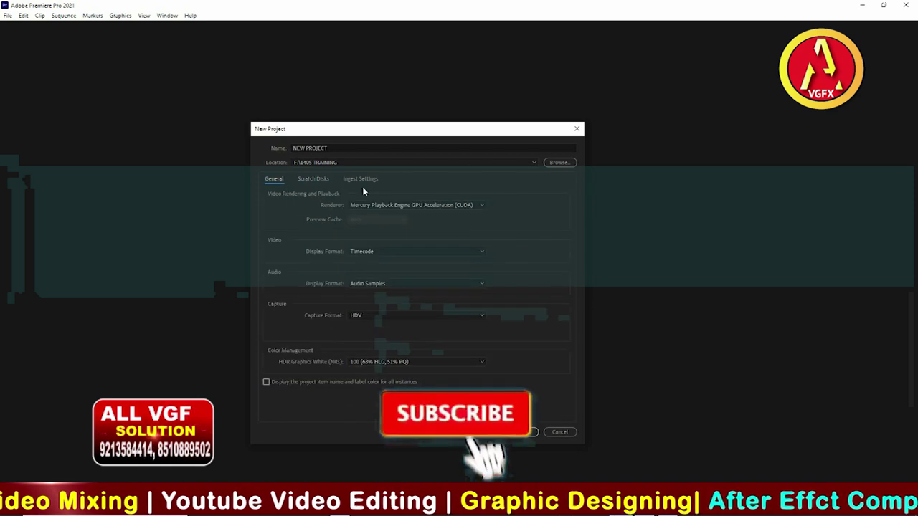
click(286, 183)
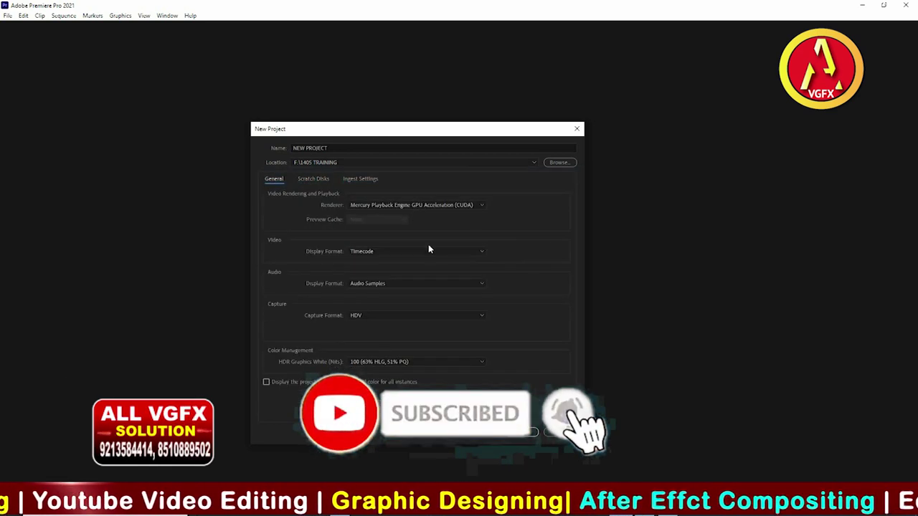
click(378, 251)
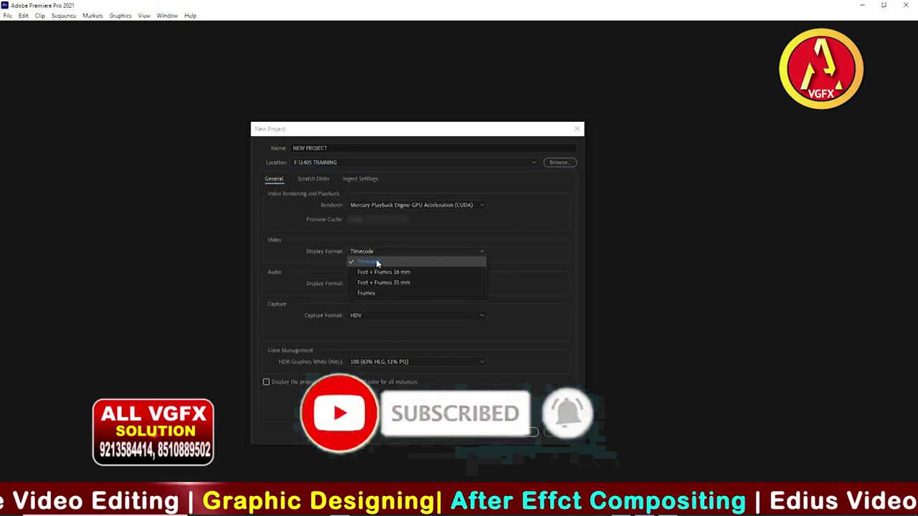
click(373, 261)
click(410, 253)
click(371, 291)
click(389, 251)
click(423, 262)
click(395, 284)
click(396, 283)
click(383, 316)
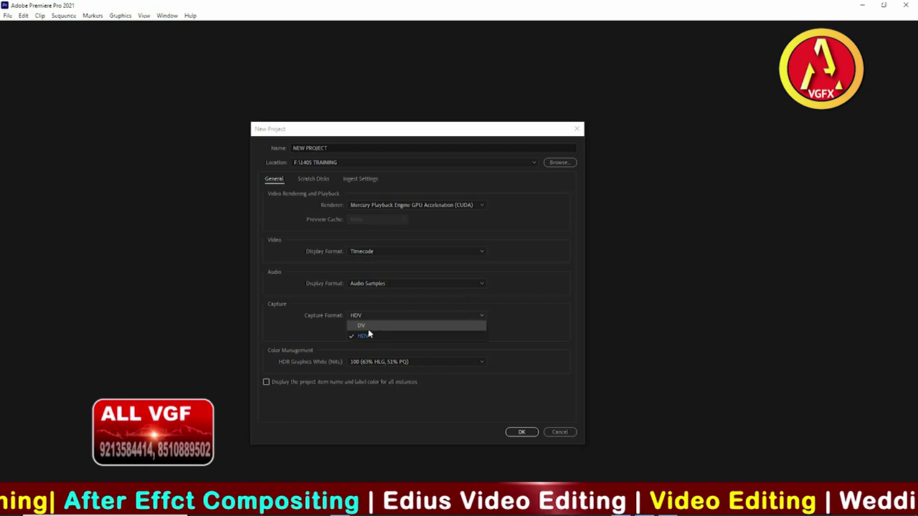
click(364, 325)
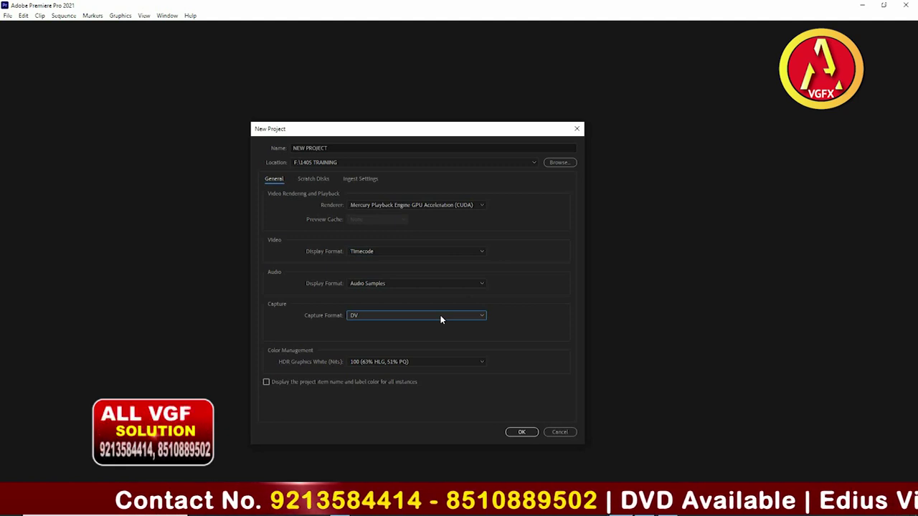
click(440, 319)
click(435, 334)
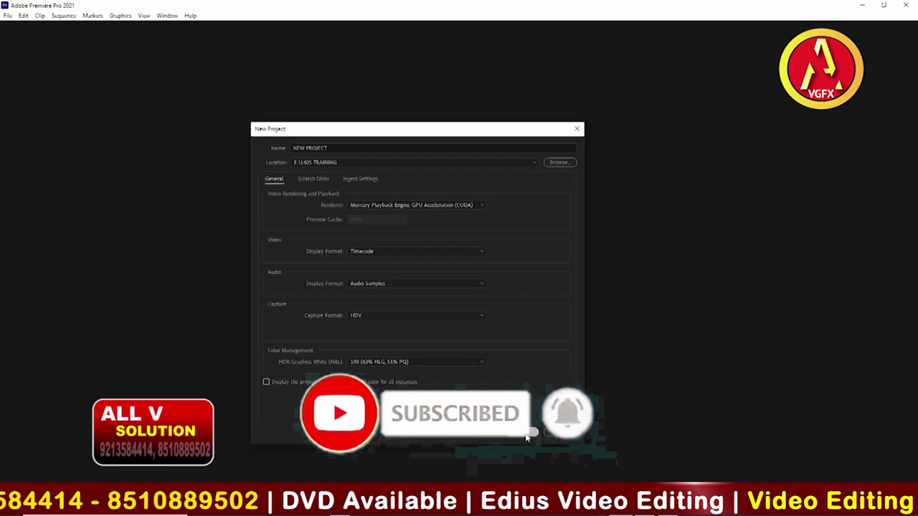
click(529, 435)
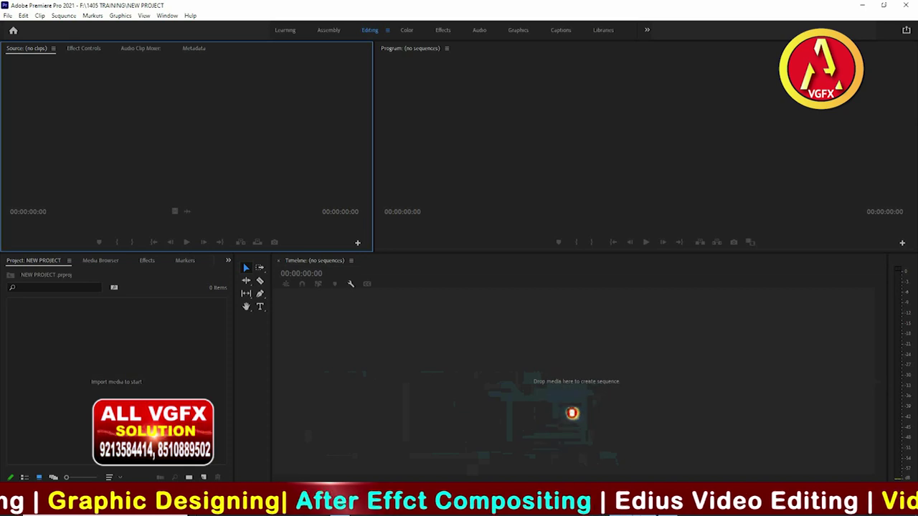
Step: Switch to the screen recorder's window with Alt+Tab
key(alt+Tab)
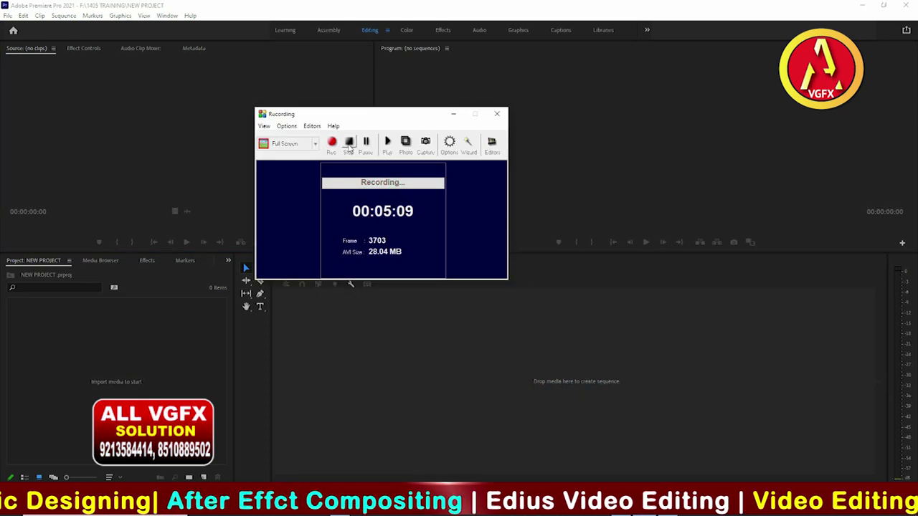